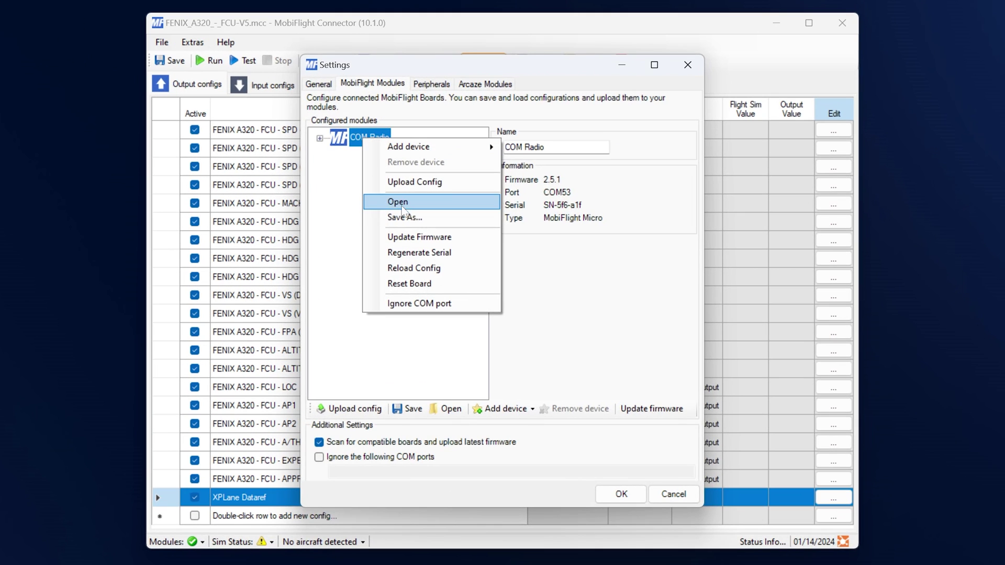
Step: Open COM X radio.mfmc on the COM Radio board, accepting the board type mismatch warning
{"action": "left_click", "coordinate": [400, 199]}
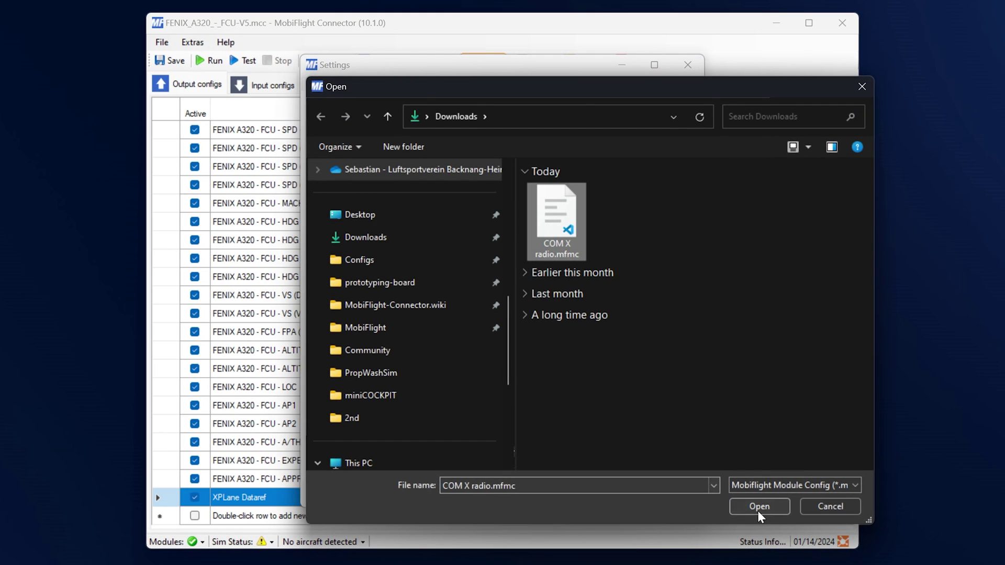
{"action": "left_click", "coordinate": [758, 510]}
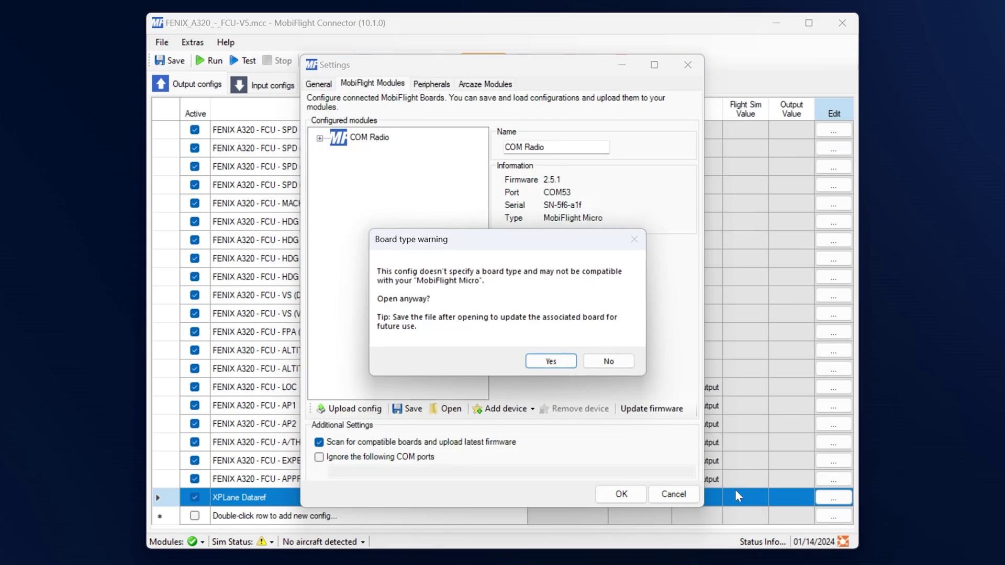
{"action": "left_click", "coordinate": [551, 362]}
{"action": "right_click", "coordinate": [374, 143]}
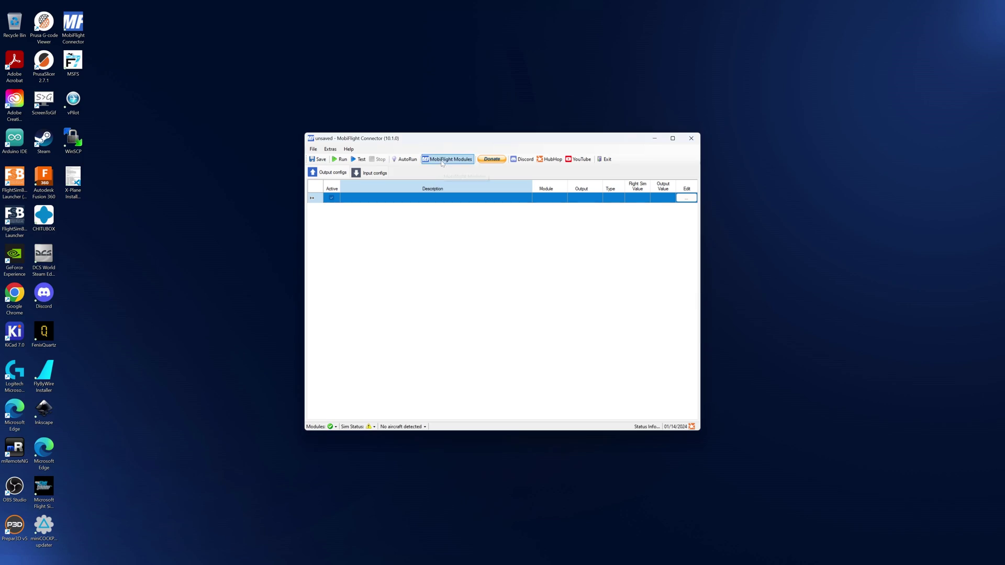
Step: In MobiFlight Modules, view details of CoreFlightTech EFIS, MCP, Kav Mega and miniCOCKPIT miniFCU boards
{"action": "left_click", "coordinate": [469, 163]}
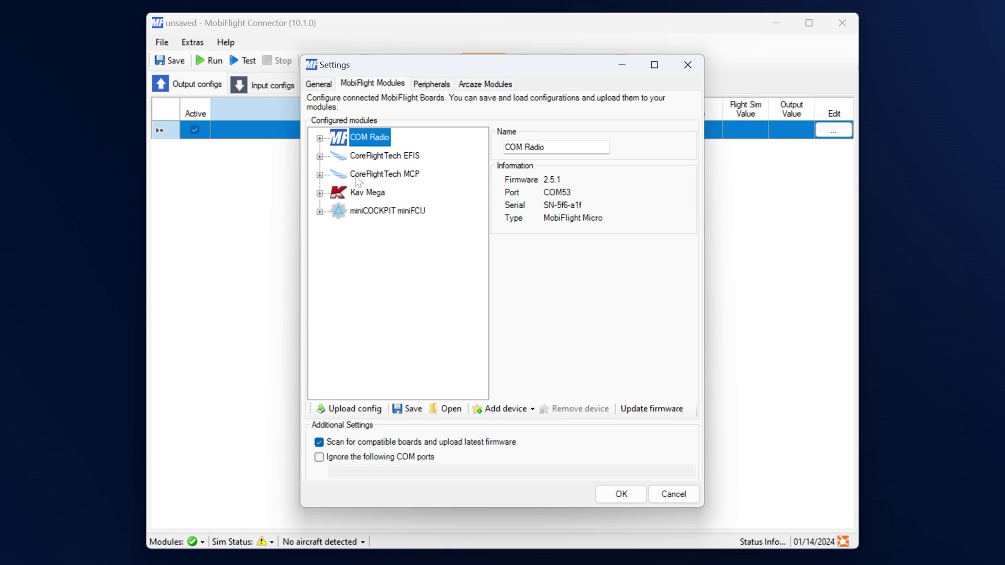
{"action": "left_click", "coordinate": [343, 157]}
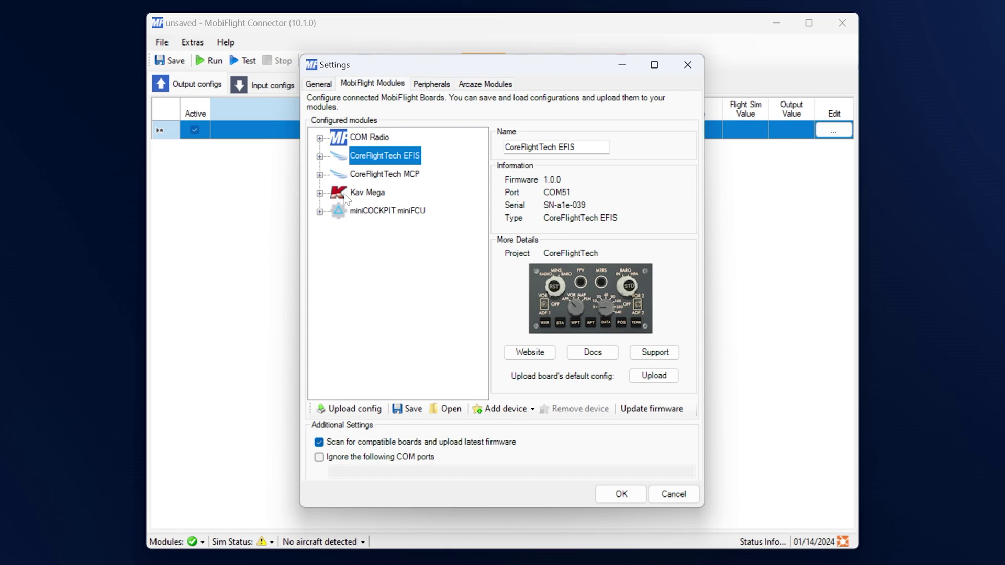
{"action": "left_click", "coordinate": [348, 193]}
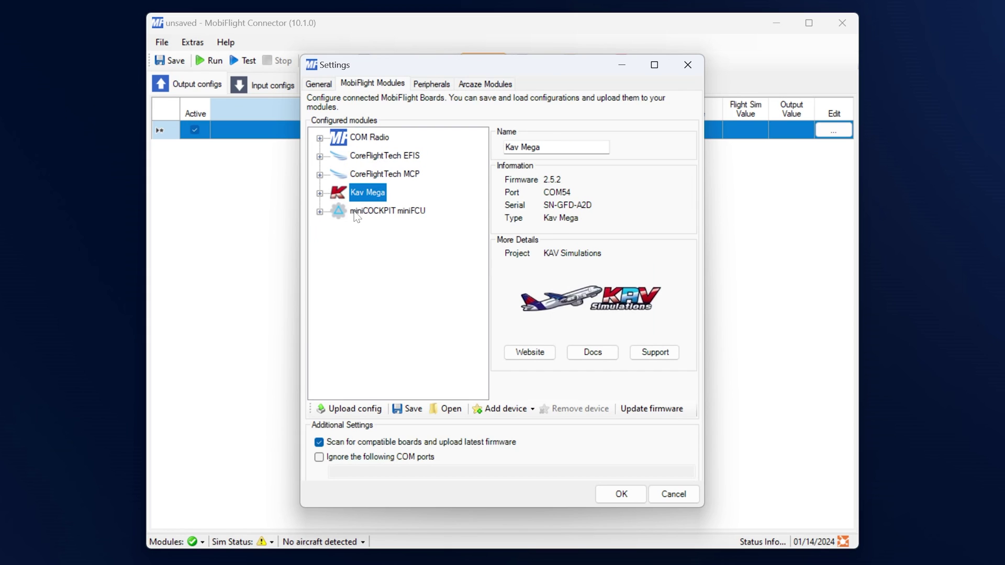
{"action": "left_click", "coordinate": [357, 213]}
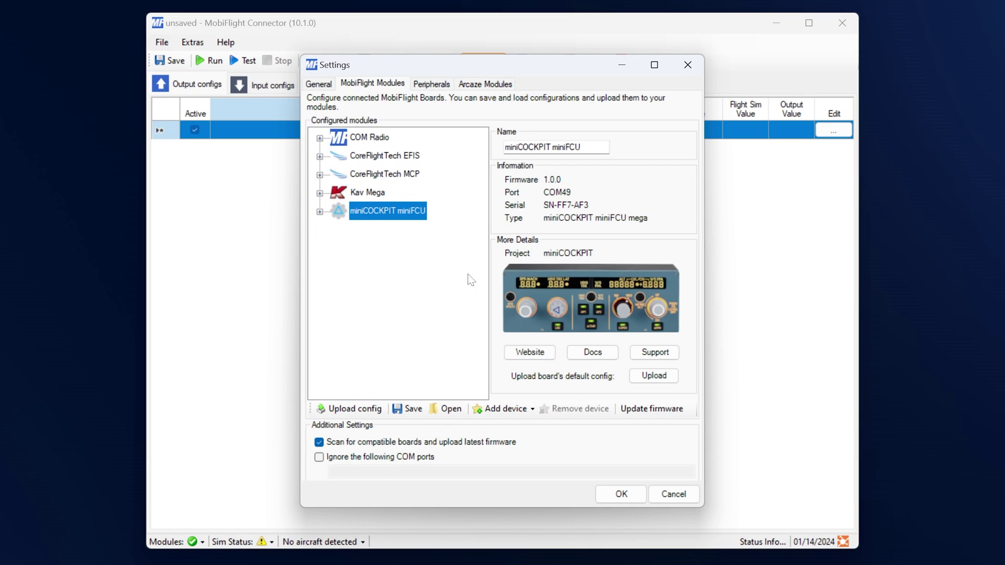
{"action": "left_click", "coordinate": [395, 157]}
{"action": "left_click", "coordinate": [390, 175]}
{"action": "left_click", "coordinate": [384, 193]}
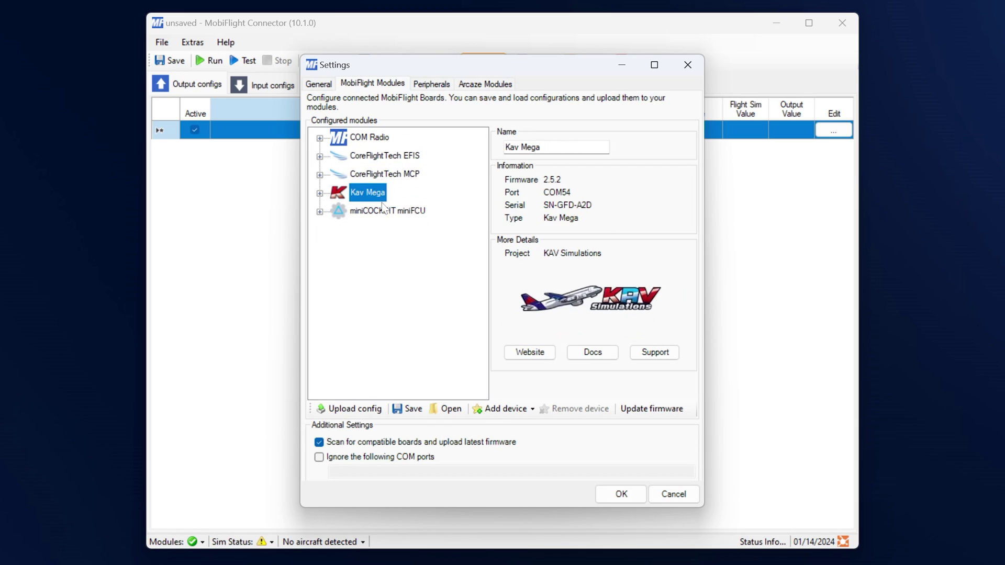
{"action": "left_click", "coordinate": [386, 212]}
Step: Expand Kav Mega and miniFCU device lists, checking Kav's EFIS LCD and FCU LCD pin settings
{"action": "left_click", "coordinate": [320, 193]}
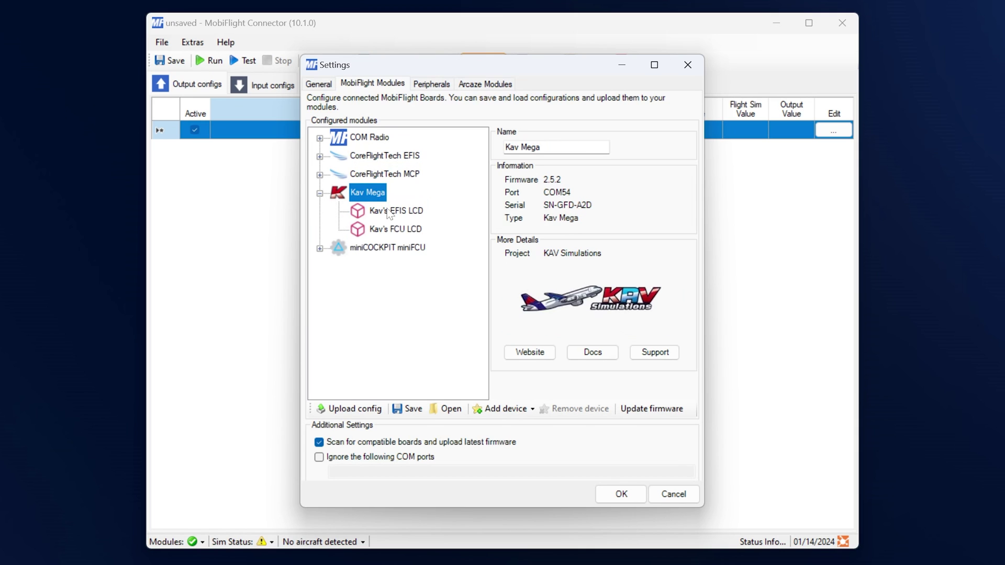
{"action": "left_click", "coordinate": [388, 211]}
{"action": "left_click", "coordinate": [390, 230]}
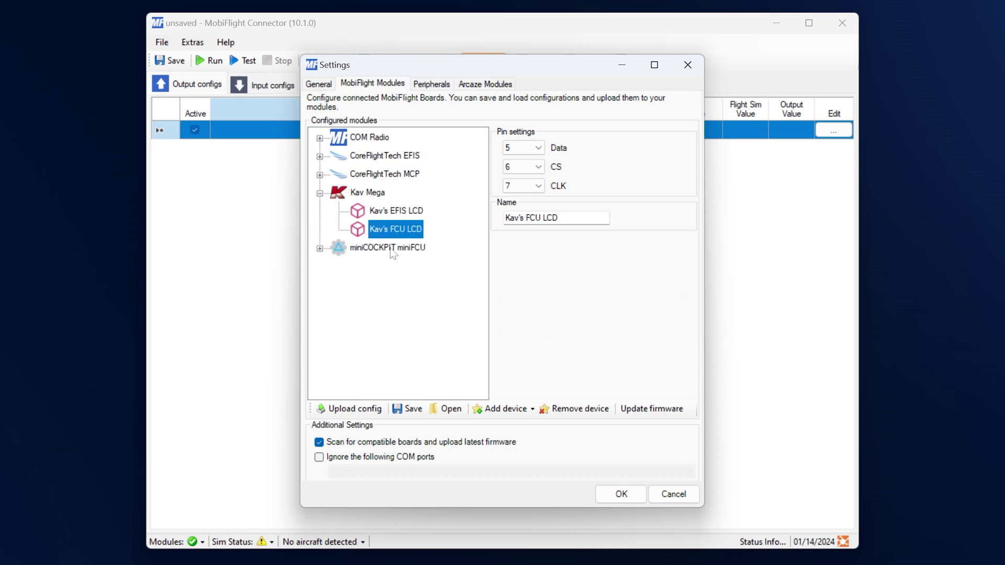
{"action": "left_click", "coordinate": [320, 248]}
{"action": "scroll", "coordinate": [382, 271], "scroll_direction": "down", "scroll_amount": 4}
{"action": "scroll", "coordinate": [382, 271], "scroll_direction": "down", "scroll_amount": 2}
{"action": "scroll", "coordinate": [394, 374], "scroll_direction": "up", "scroll_amount": 3}
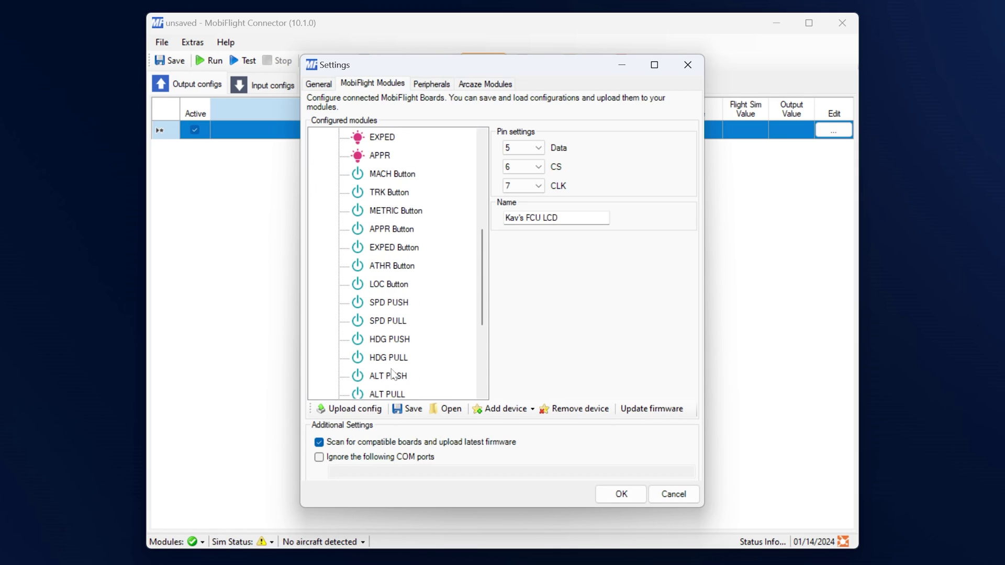
{"action": "scroll", "coordinate": [394, 374], "scroll_direction": "up", "scroll_amount": 4}
{"action": "left_click", "coordinate": [320, 249]}
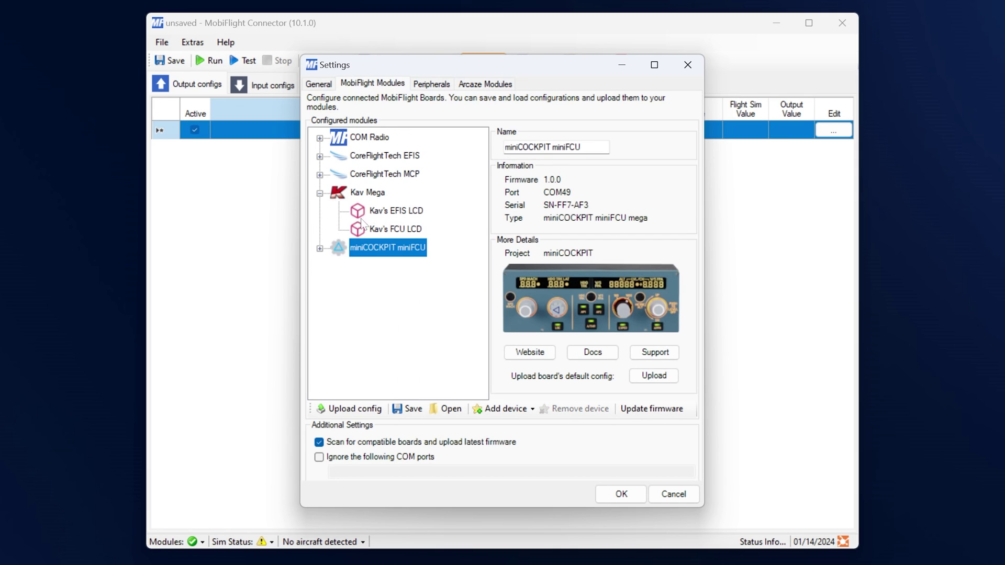
{"action": "left_click", "coordinate": [320, 193]}
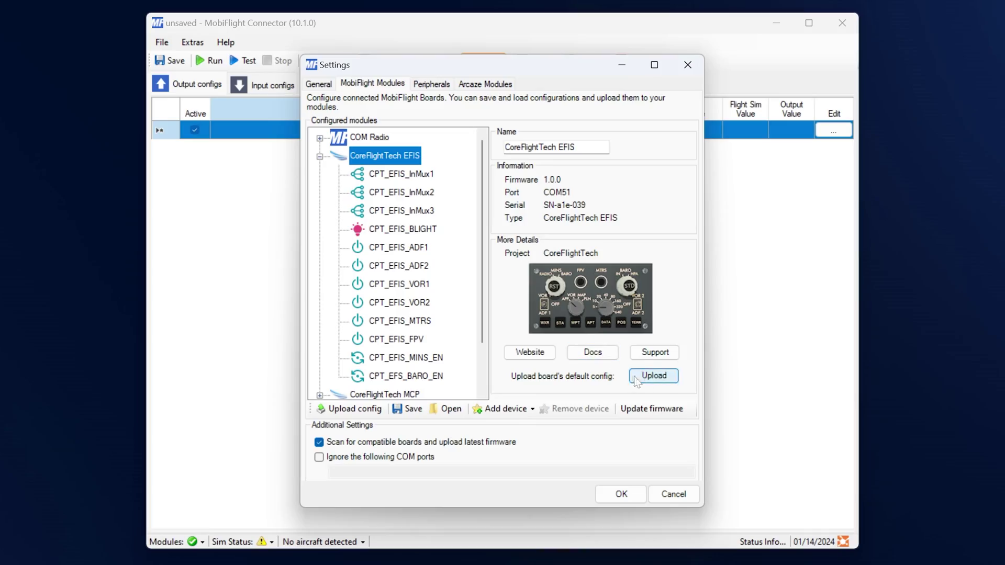
Step: Collapse CoreFlightTech EFIS, then Reset Board on the miniCOCKPIT miniFCU and confirm
{"action": "left_click", "coordinate": [319, 157]}
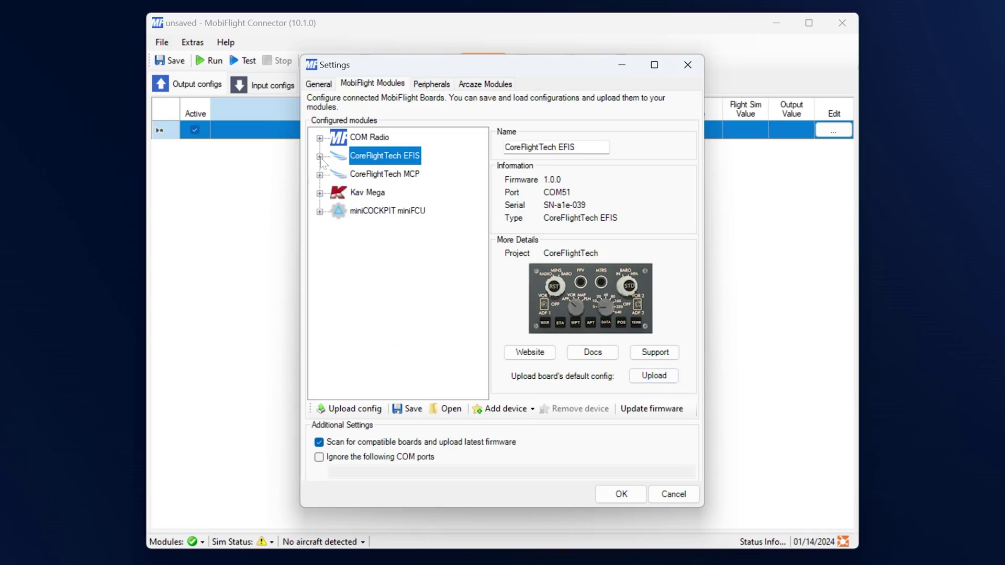
{"action": "right_click", "coordinate": [386, 212]}
{"action": "left_click", "coordinate": [433, 358]}
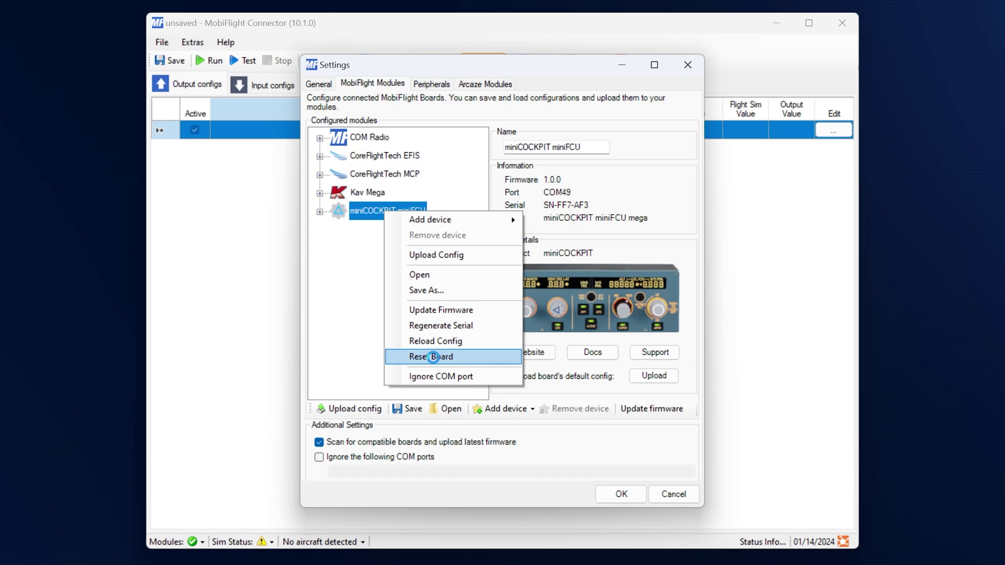
{"action": "left_click", "coordinate": [556, 339]}
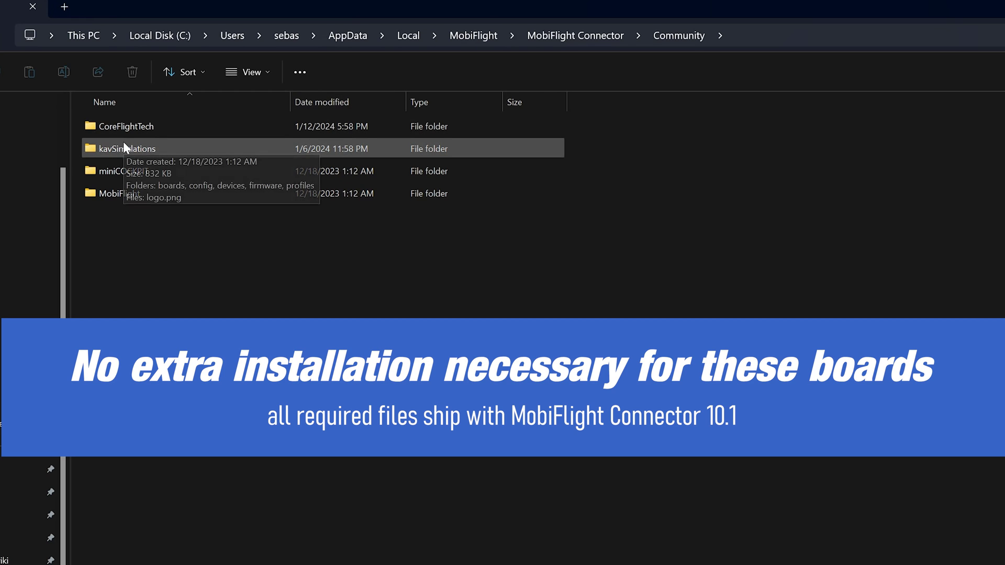
{"action": "left_click", "coordinate": [165, 126]}
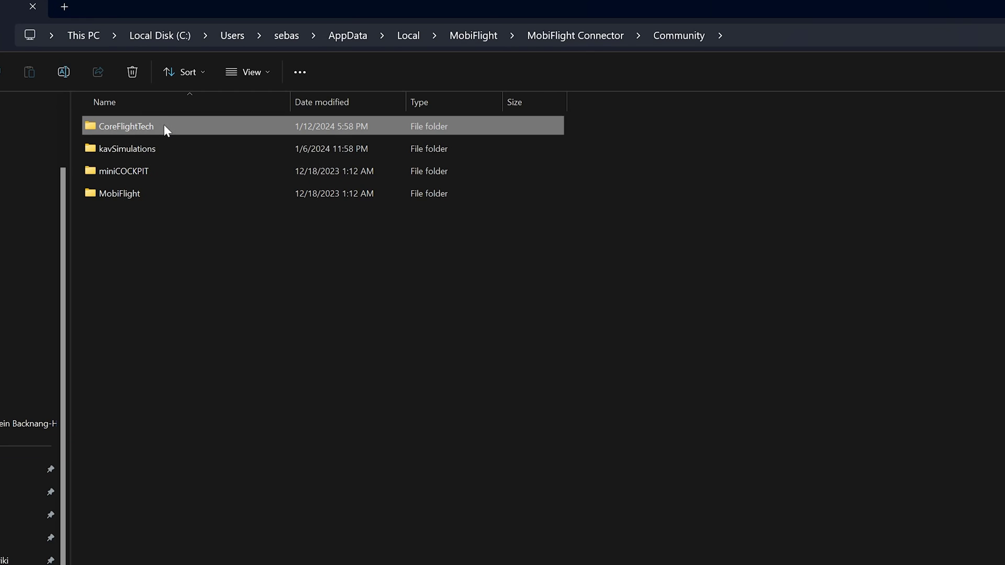
{"action": "double_click", "coordinate": [164, 127]}
{"action": "key", "text": "alt+Left"}
{"action": "double_click", "coordinate": [152, 149]}
{"action": "key", "text": "alt+Left"}
{"action": "double_click", "coordinate": [161, 169]}
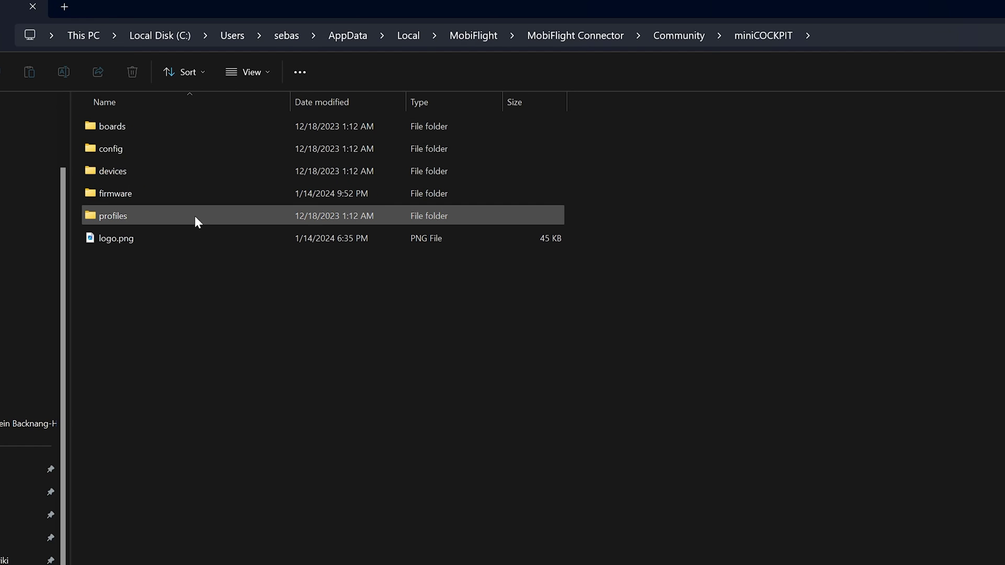
{"action": "mouse_move", "coordinate": [165, 240]}
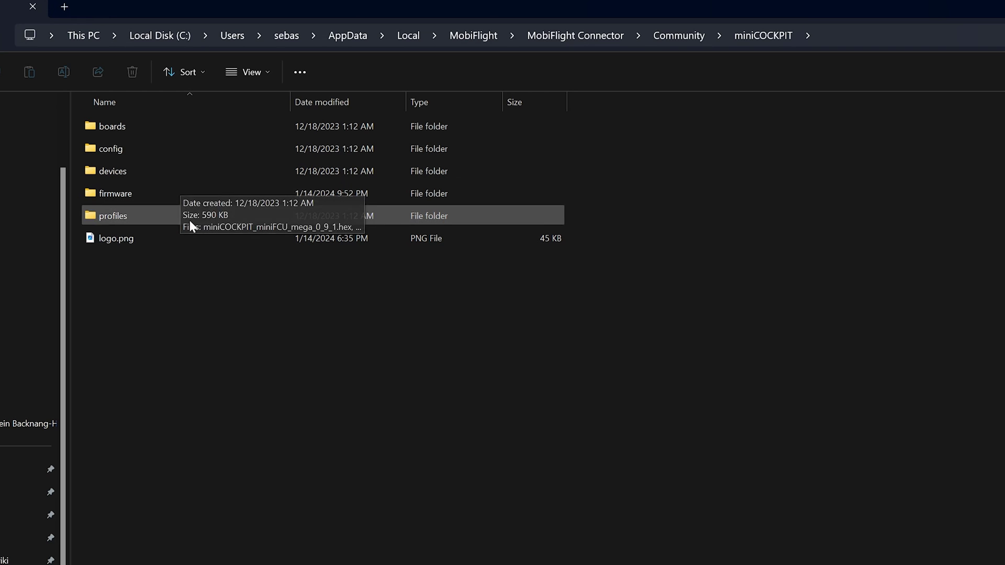
{"action": "key", "text": "alt+Up"}
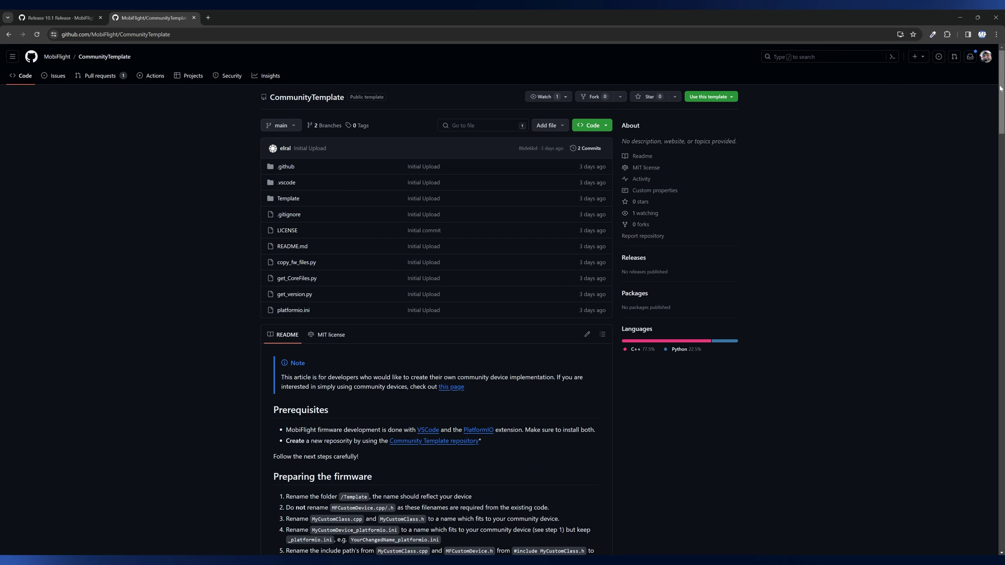
Step: Scroll the CommunityDevices page through the GNC255 README's wiring pins and OLED board photo
{"action": "scroll", "coordinate": [1000, 87], "scroll_direction": "down", "scroll_amount": 3}
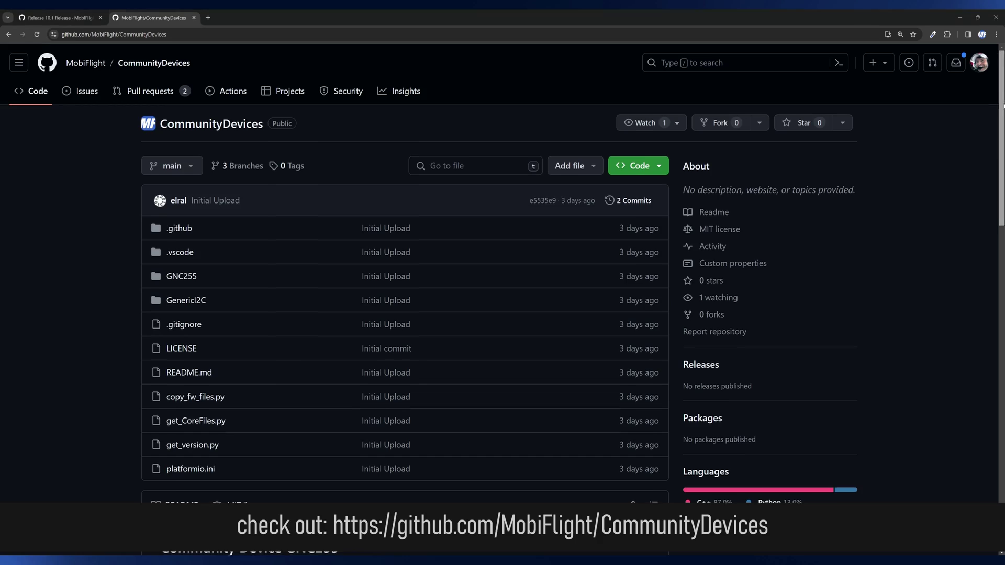
{"action": "scroll", "coordinate": [1001, 135], "scroll_direction": "down", "scroll_amount": 2}
{"action": "scroll", "coordinate": [1002, 135], "scroll_direction": "down", "scroll_amount": 6}
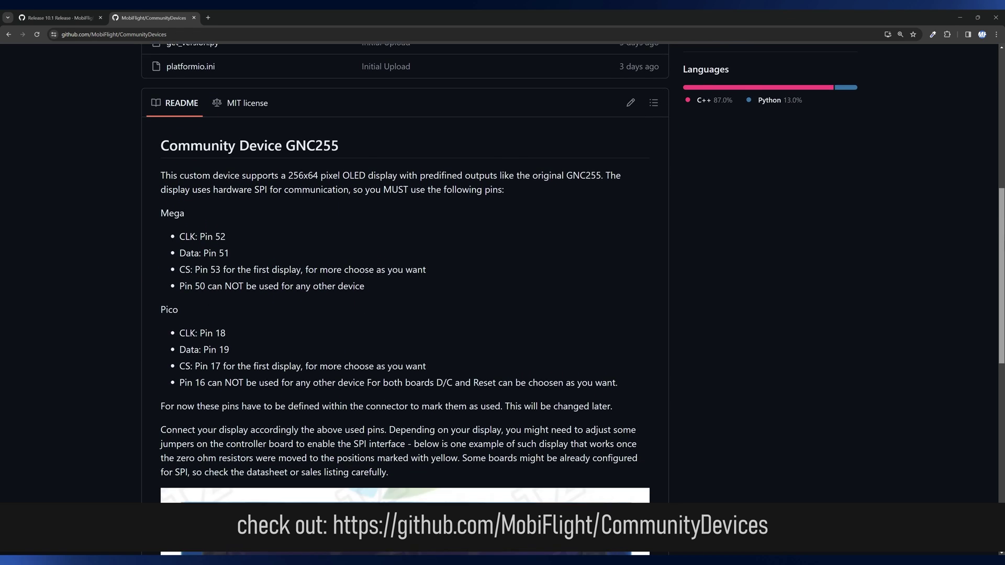
{"action": "scroll", "coordinate": [574, 299], "scroll_direction": "down", "scroll_amount": 5}
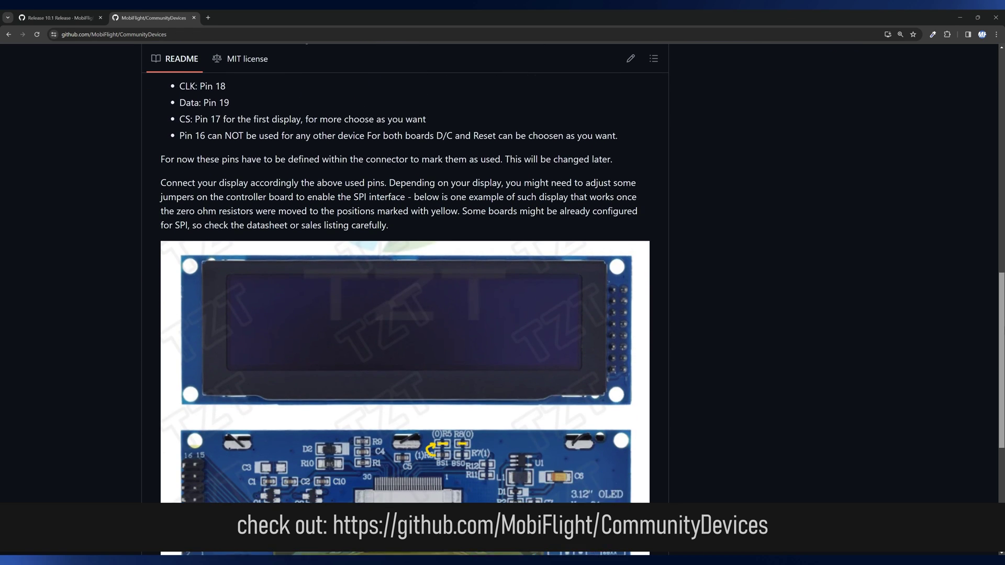
{"action": "scroll", "coordinate": [573, 300], "scroll_direction": "down", "scroll_amount": 2}
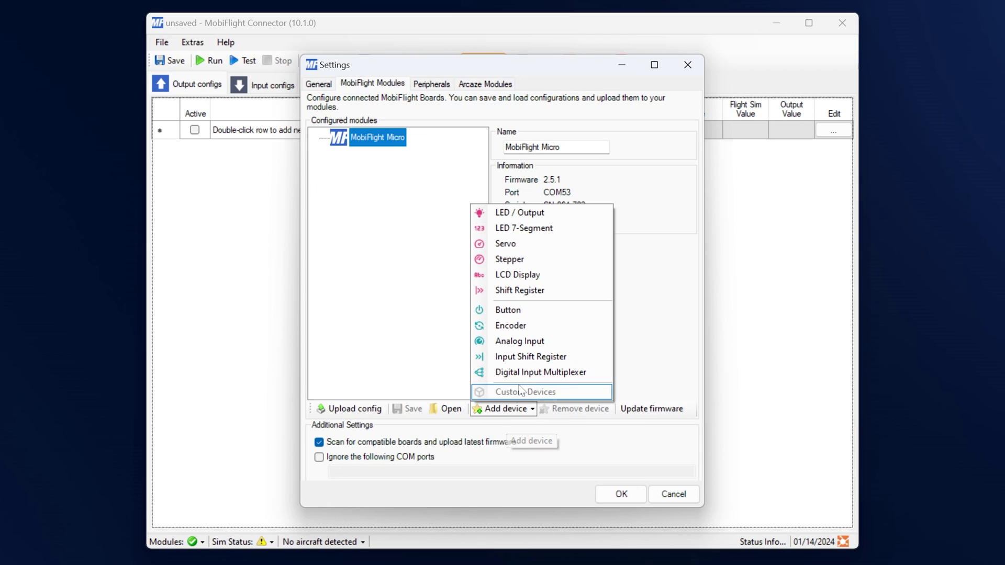
Step: Add multiple Digital Input Multiplexers, up to Multiplexer 3 and beyond, to the MobiFlight Micro
{"action": "left_click", "coordinate": [523, 372]}
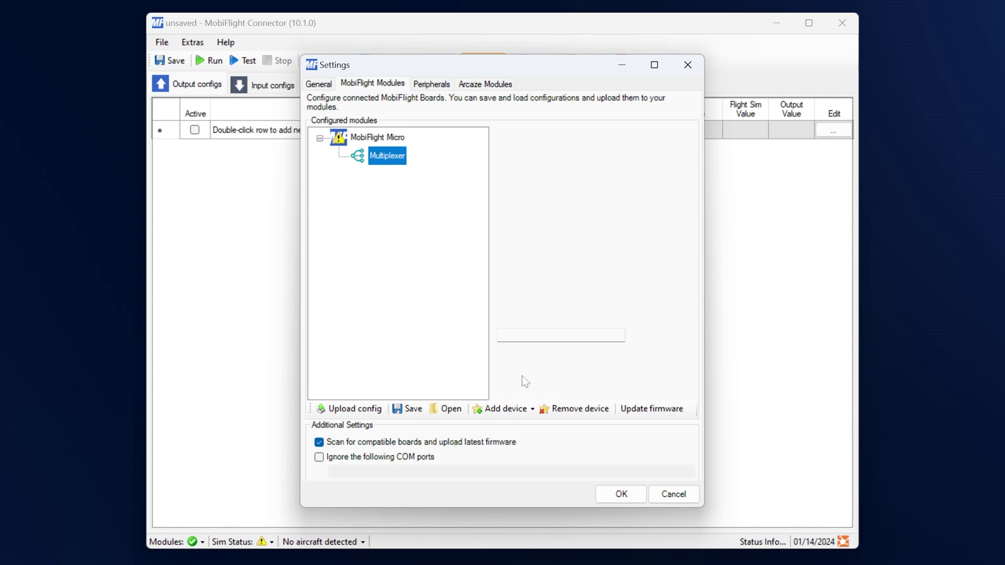
{"action": "left_click", "coordinate": [504, 408]}
{"action": "left_click", "coordinate": [524, 372]}
{"action": "left_click", "coordinate": [504, 409]}
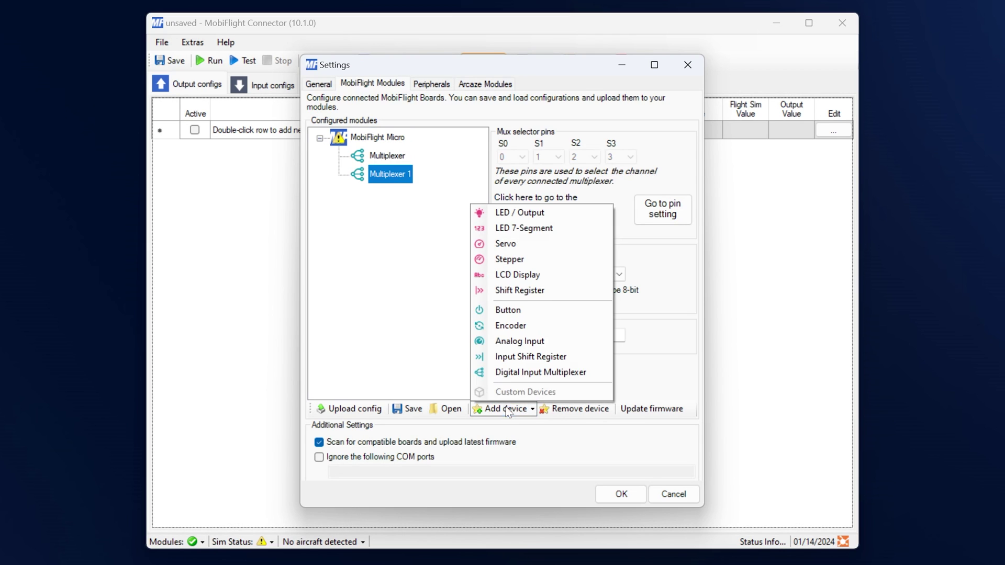
{"action": "left_click", "coordinate": [524, 372]}
{"action": "left_click", "coordinate": [516, 409]}
{"action": "left_click", "coordinate": [523, 372]}
{"action": "left_click", "coordinate": [504, 409]}
{"action": "left_click", "coordinate": [524, 372]}
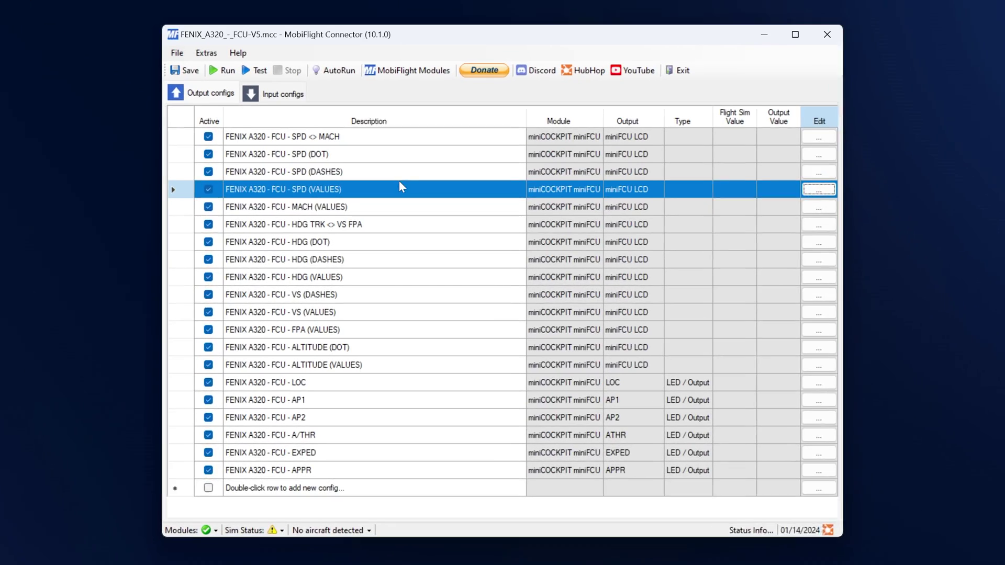
Step: Test the FENIX A320 VS (DASHES) output, then review its VS Dash display settings and close with OK
{"action": "right_click", "coordinate": [397, 185]}
{"action": "left_click", "coordinate": [438, 259]}
{"action": "left_click", "coordinate": [409, 301]}
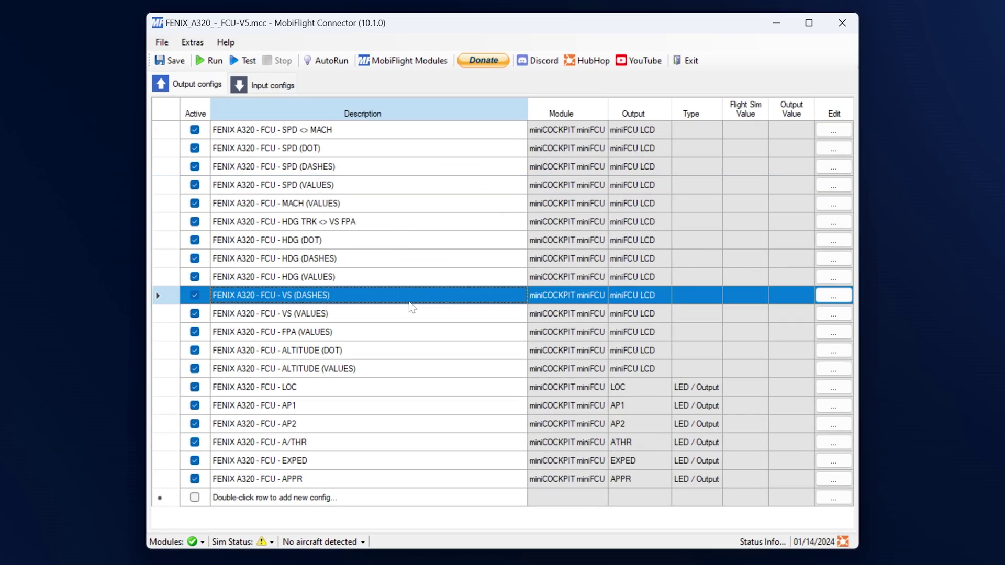
{"action": "right_click", "coordinate": [412, 294]}
{"action": "left_click", "coordinate": [441, 373]}
{"action": "right_click", "coordinate": [444, 293]}
{"action": "left_click", "coordinate": [467, 374]}
{"action": "left_click", "coordinate": [834, 296]}
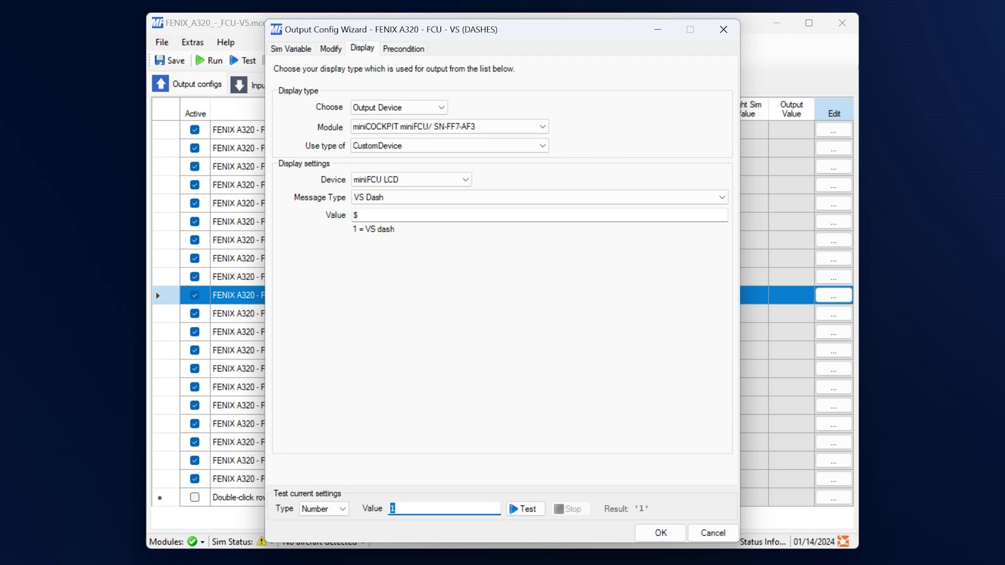
{"action": "left_click", "coordinate": [666, 537]}
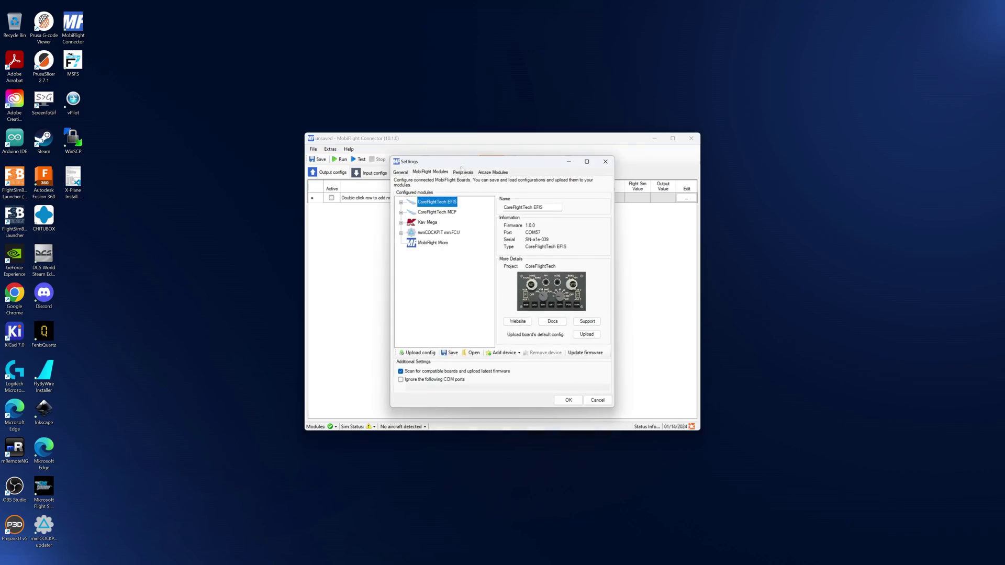
Step: Untick Saitek Aviator Stick under Peripherals' Active joysticks and apply with OK
{"action": "left_click", "coordinate": [471, 173]}
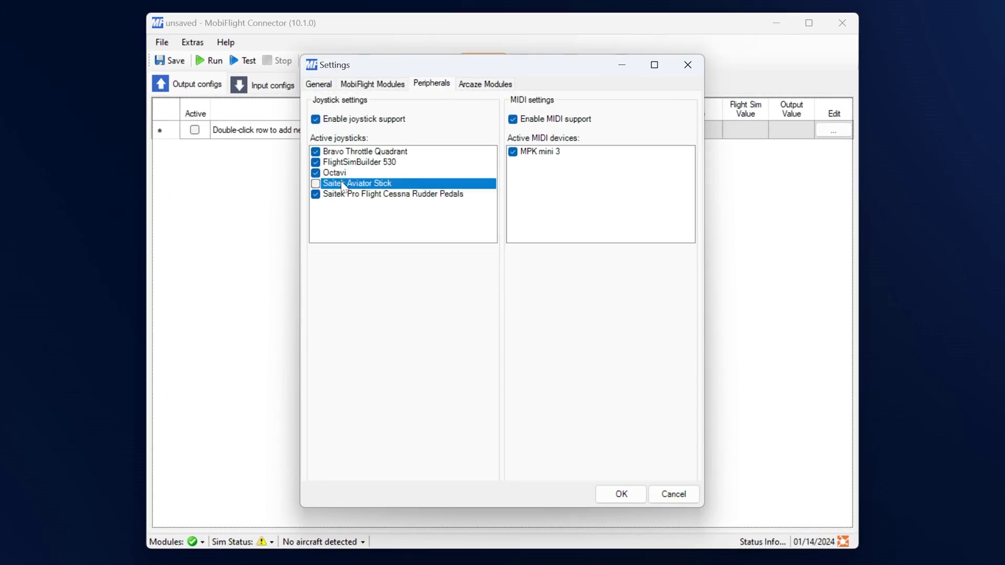
{"action": "left_click", "coordinate": [636, 497]}
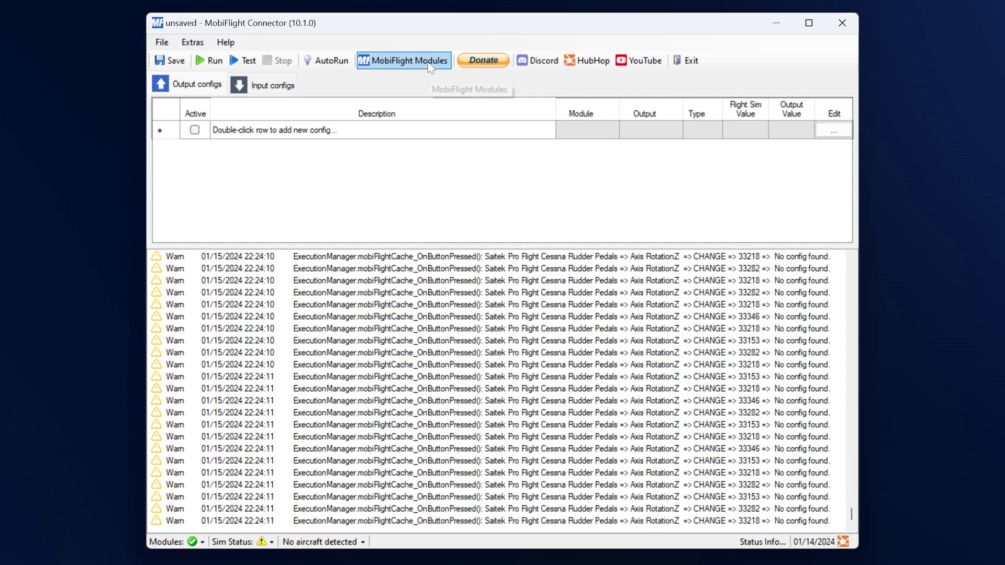
Step: Check the Peripherals settings still exclude the Aviator Stick and MPK mini 3, then close with OK
{"action": "left_click", "coordinate": [419, 61]}
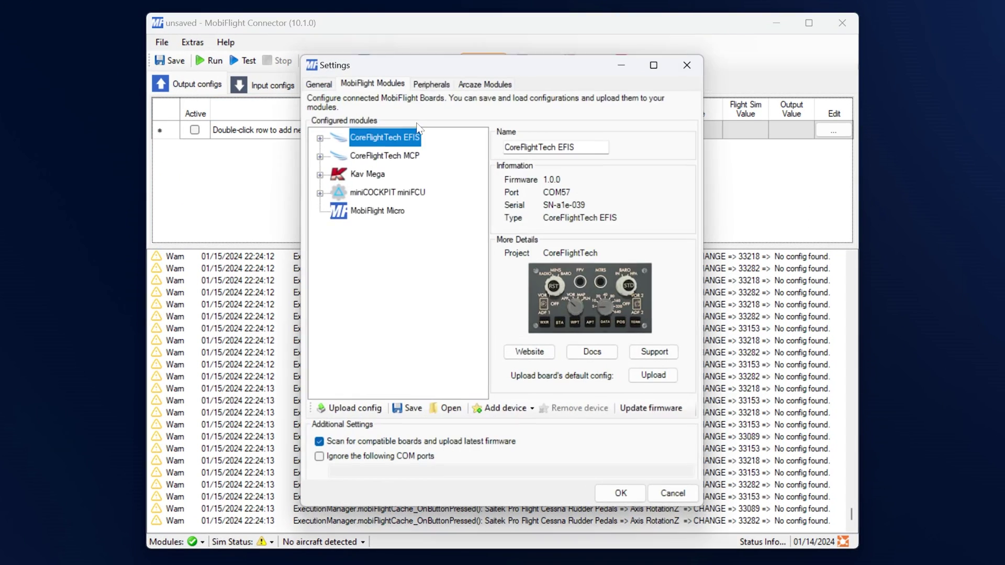
{"action": "left_click", "coordinate": [432, 85]}
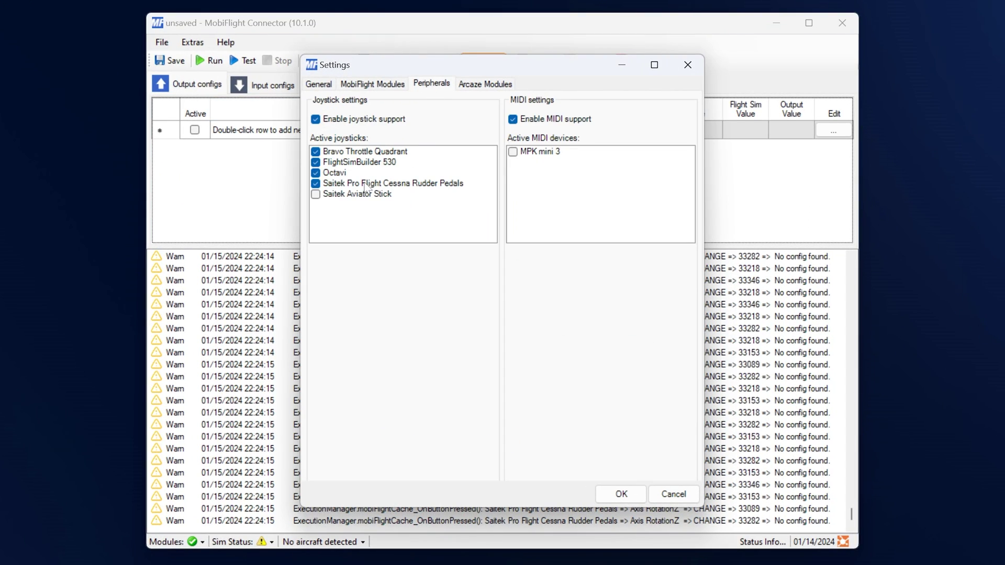
{"action": "left_click", "coordinate": [621, 494]}
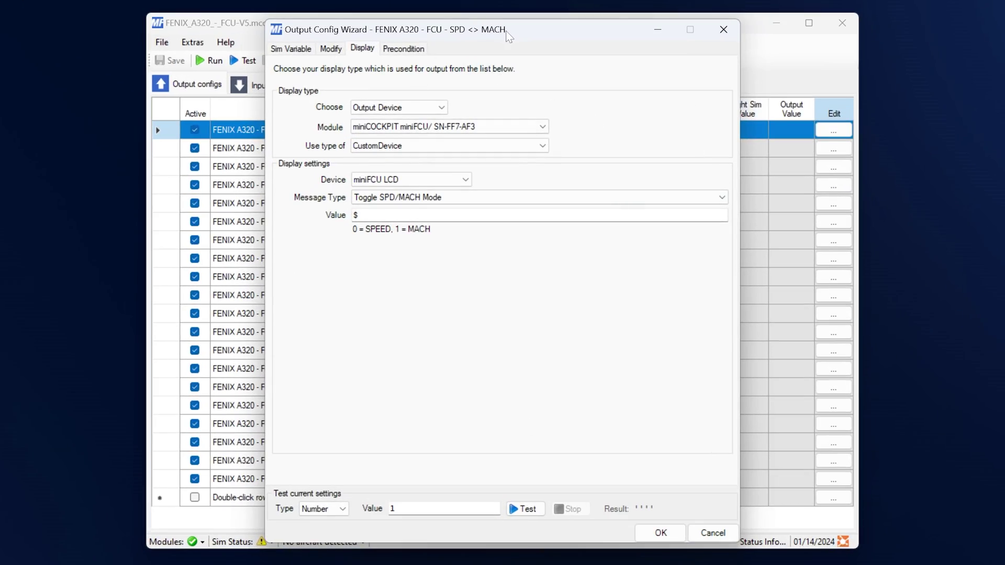
Step: Close the SPD <> MACH Output Config Wizard with OK
{"action": "left_click", "coordinate": [731, 28]}
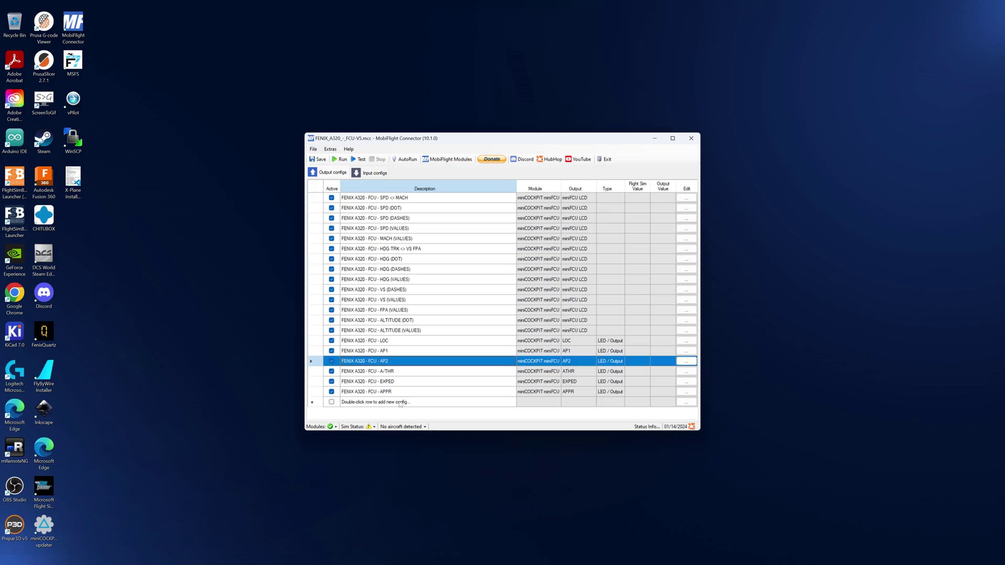
Step: Create a new output config row described as 'XPlane Dataref'
{"action": "left_click", "coordinate": [427, 401]}
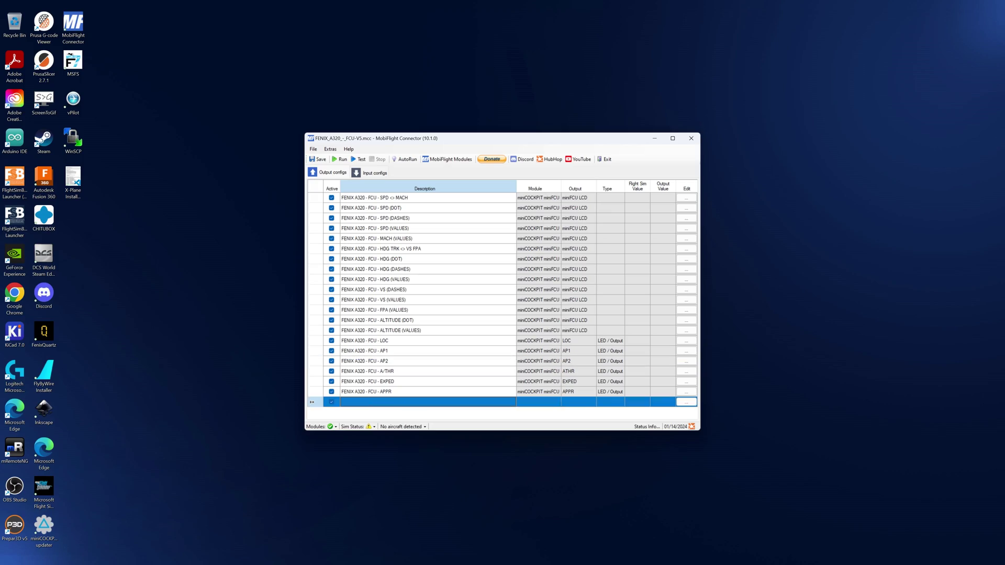
{"action": "type", "text": "X"}
{"action": "type", "text": "Plane"}
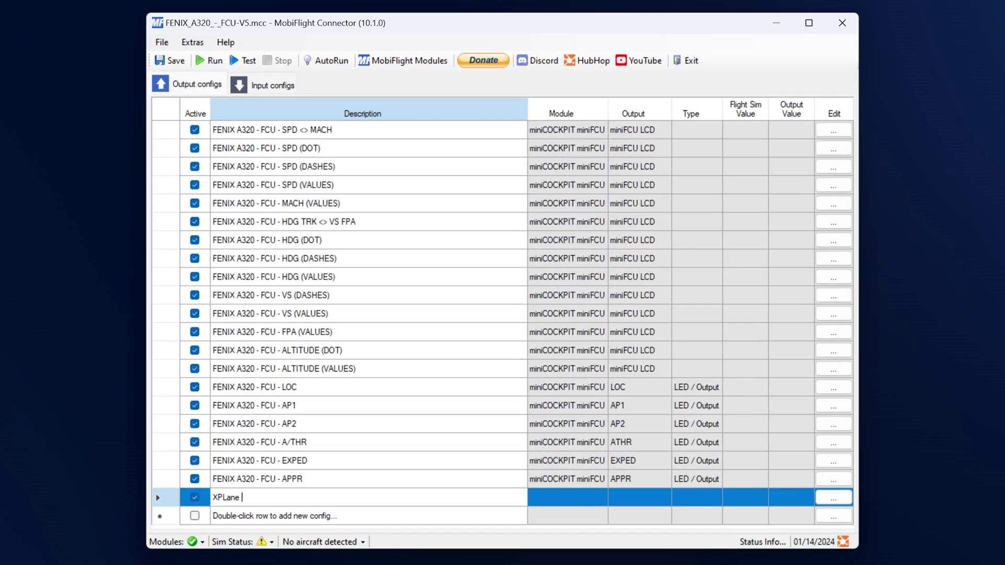
{"action": "type", "text": " Dataree"}
{"action": "key", "text": "BackSpace"}
{"action": "type", "text": "f"}
{"action": "key", "text": "Return"}
Step: Edit the 'XPlane Dataref' config and set its variable source to X-Plane DataRef
{"action": "left_click", "coordinate": [839, 498]}
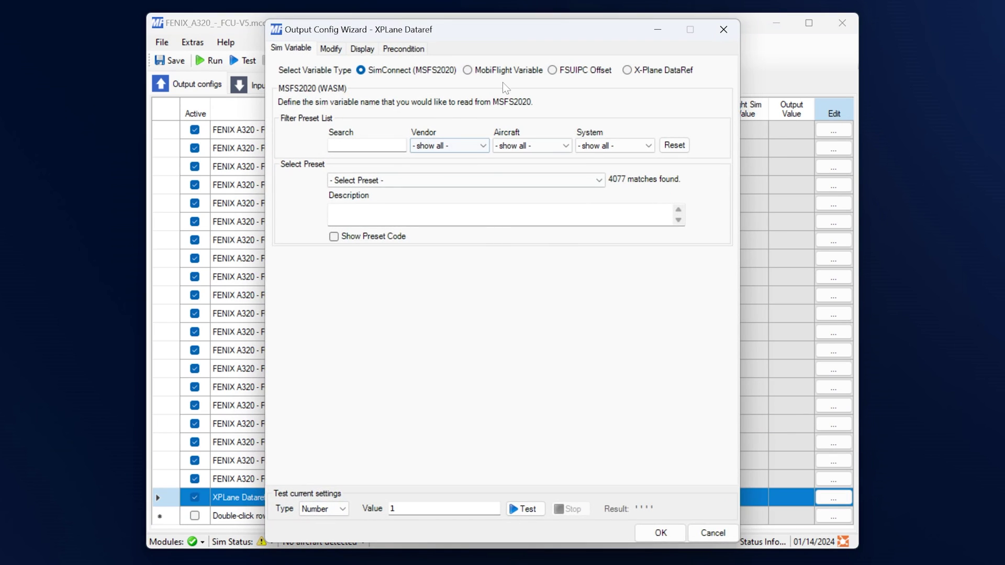
{"action": "left_click", "coordinate": [467, 70]}
{"action": "left_click", "coordinate": [552, 69]}
{"action": "left_click", "coordinate": [627, 70]}
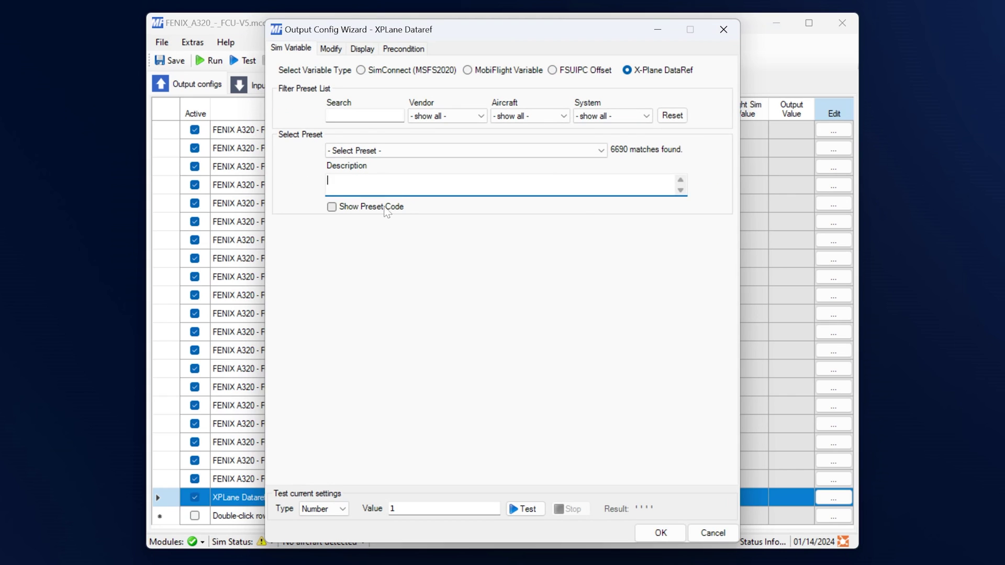